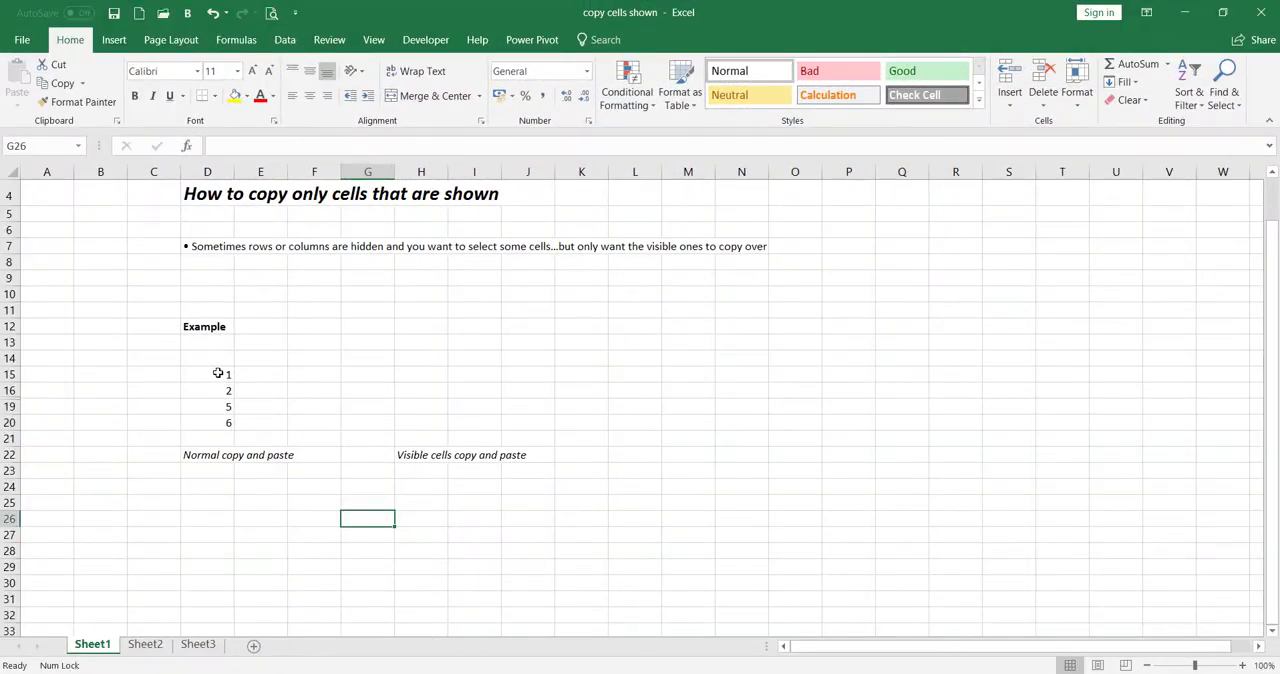
{"action": "left_click", "coordinate": [212, 378]}
{"action": "left_click", "coordinate": [208, 391]}
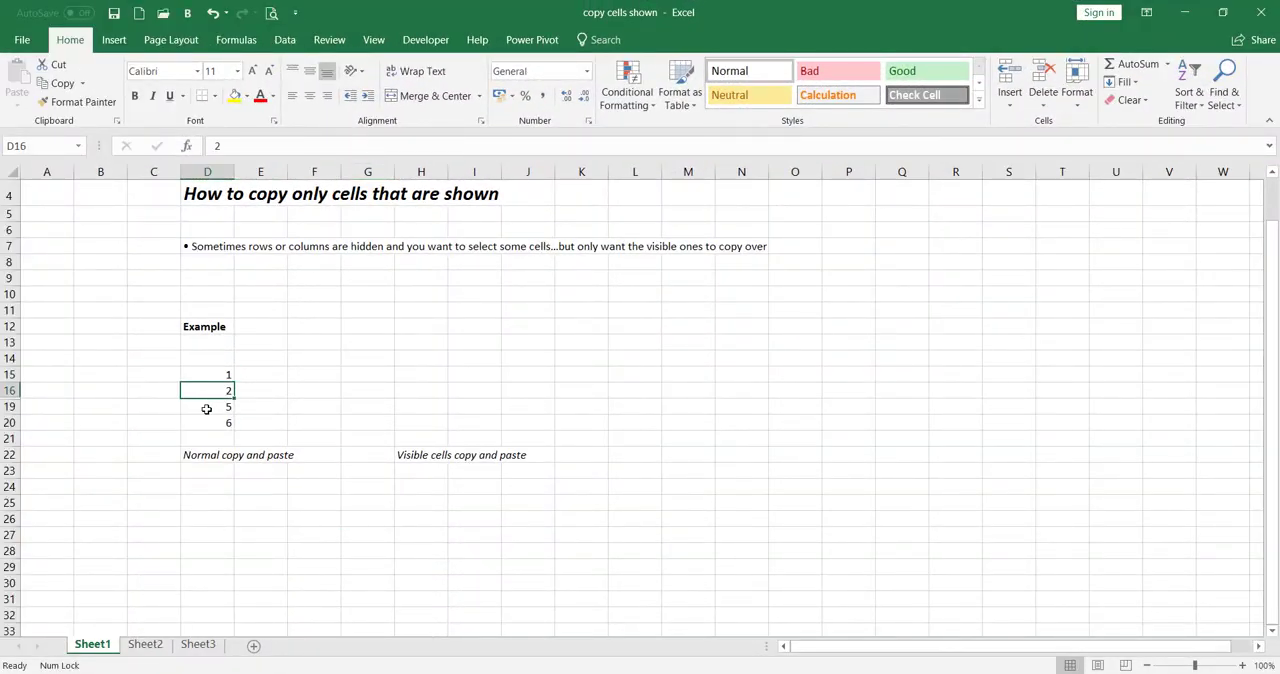
{"action": "left_click", "coordinate": [208, 406]}
{"action": "left_click", "coordinate": [200, 424]}
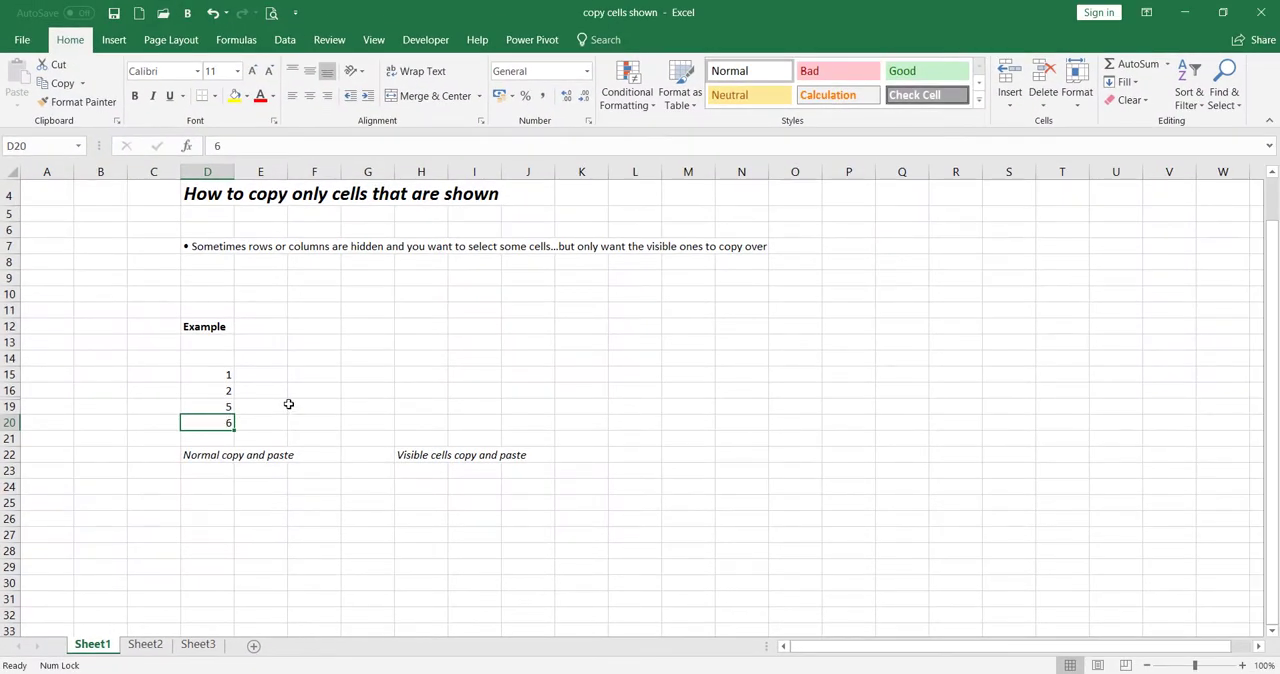
{"action": "left_click", "coordinate": [288, 404]}
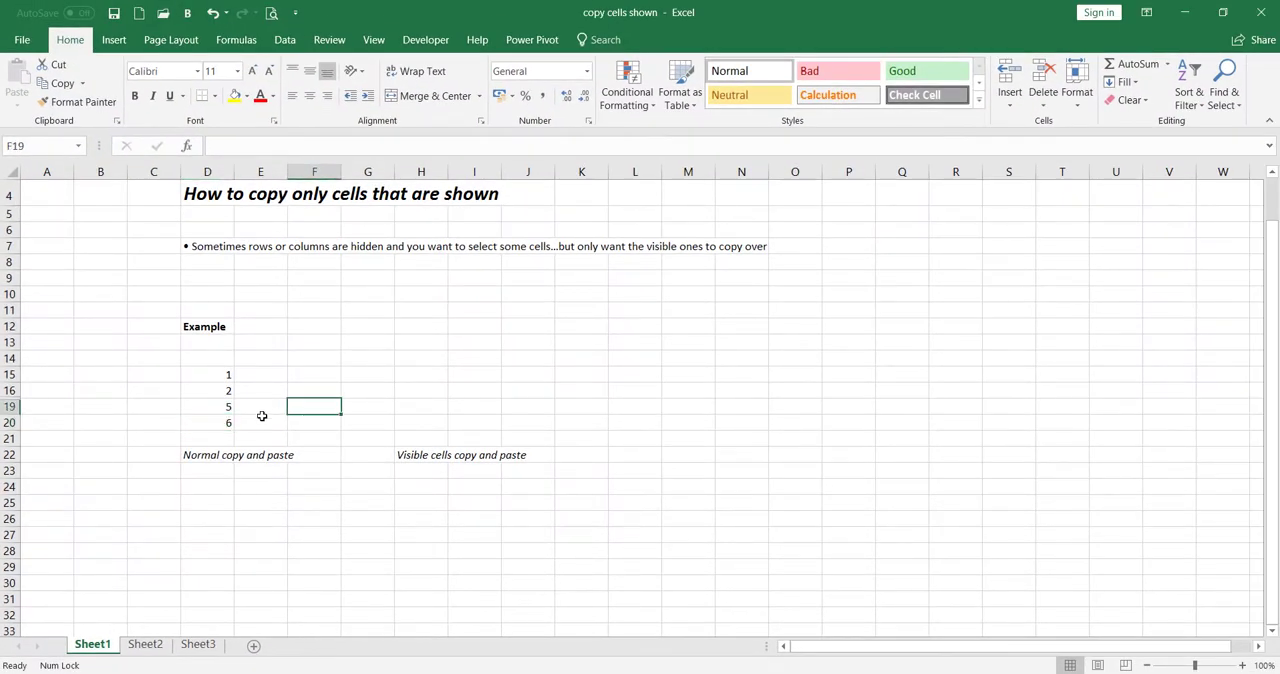
- Copy the example range D15:D20 normally and paste it at D25 under "Normal copy and paste"
{"action": "left_click_drag", "start_coordinate": [211, 375], "coordinate": [211, 427]}
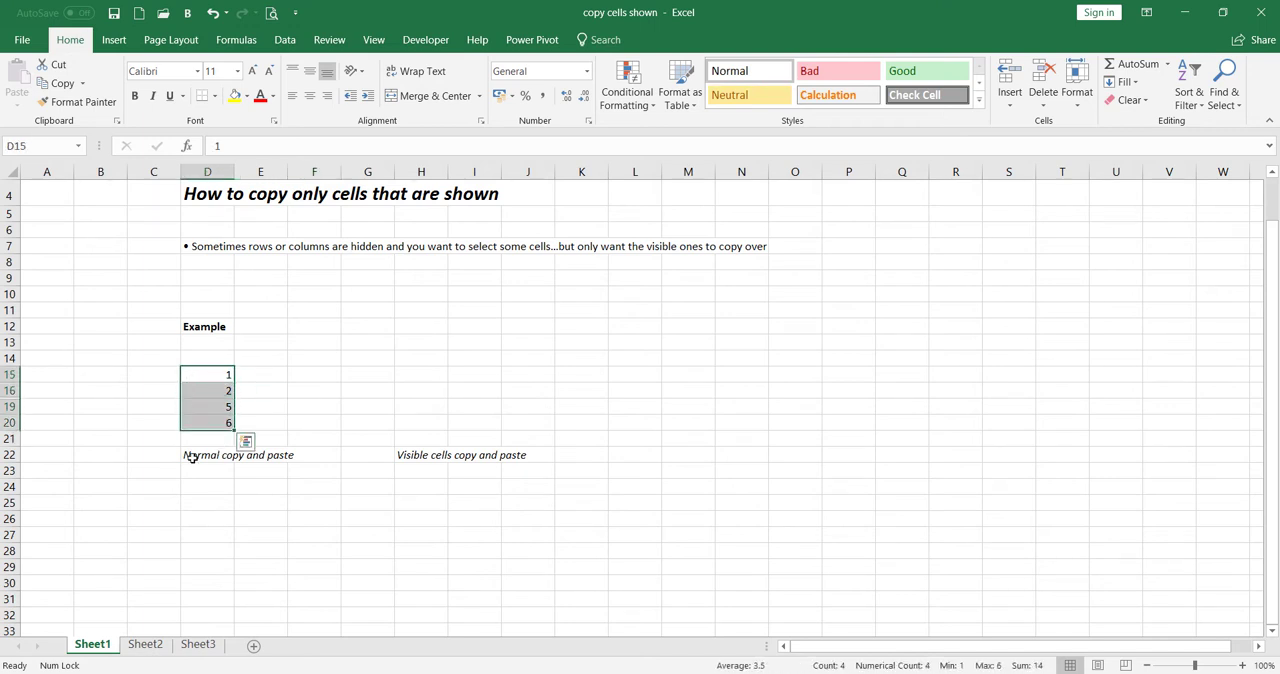
{"action": "right_click", "coordinate": [214, 408]}
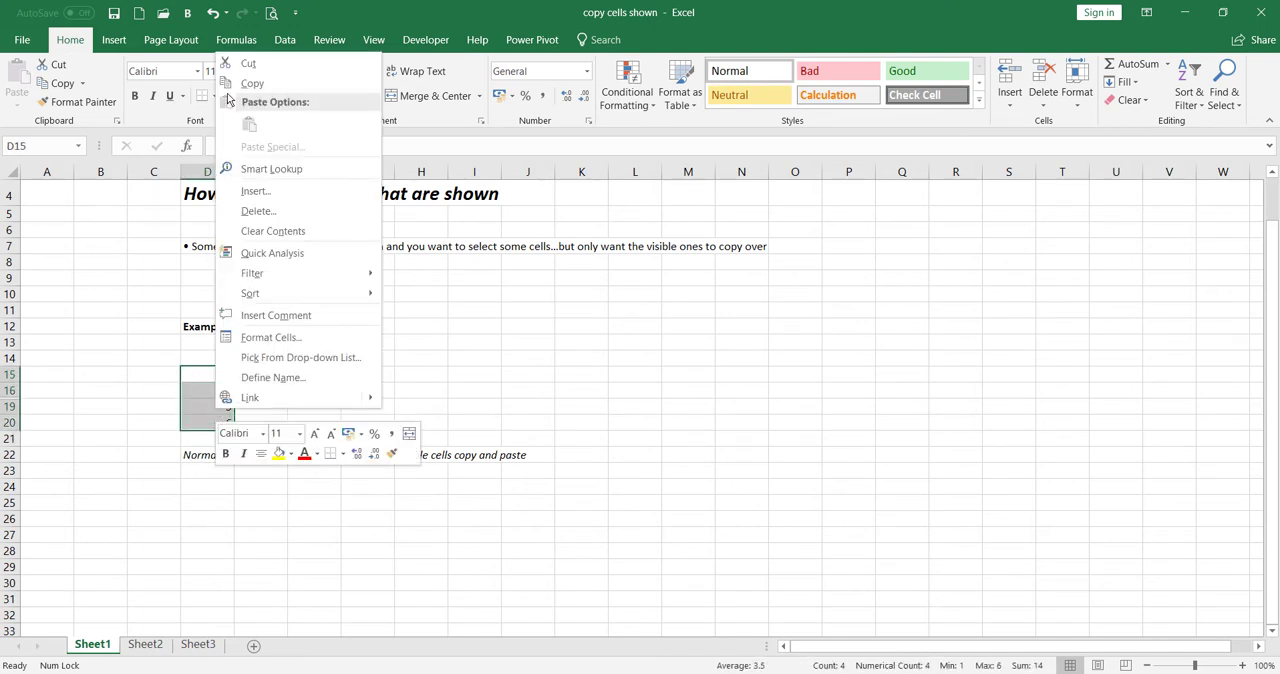
{"action": "left_click", "coordinate": [245, 83]}
{"action": "left_click", "coordinate": [207, 502]}
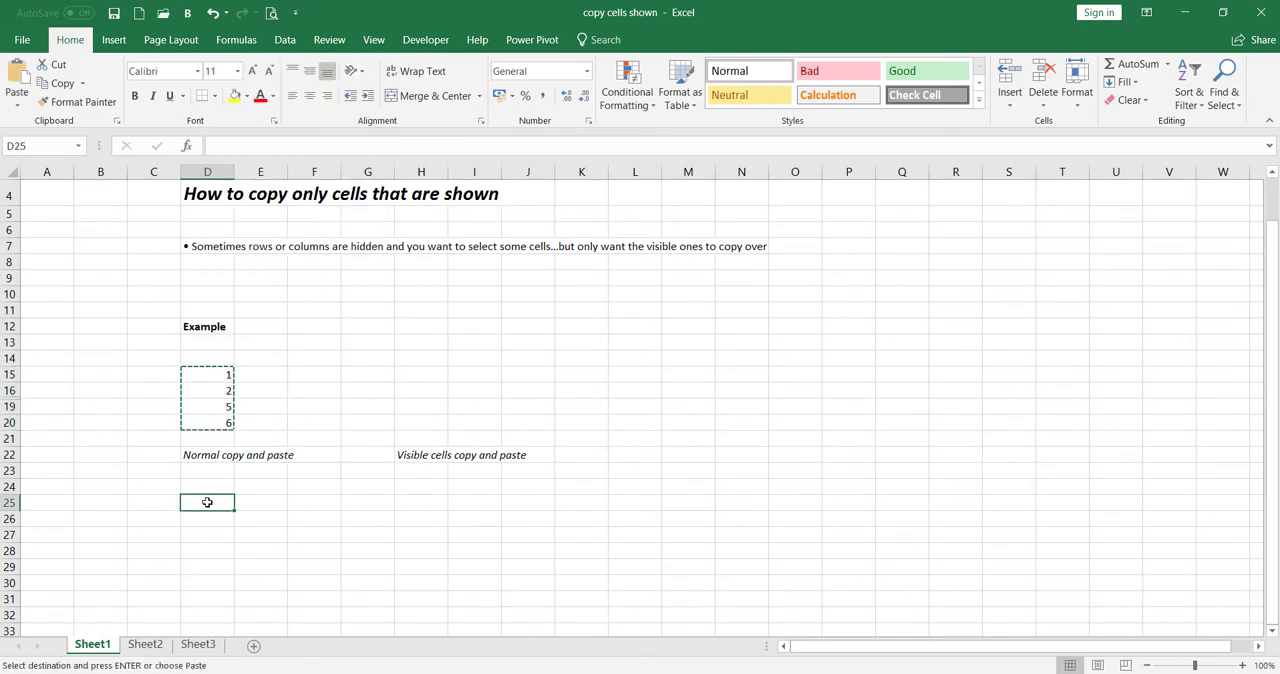
{"action": "right_click", "coordinate": [207, 502]}
{"action": "left_click", "coordinate": [243, 197]}
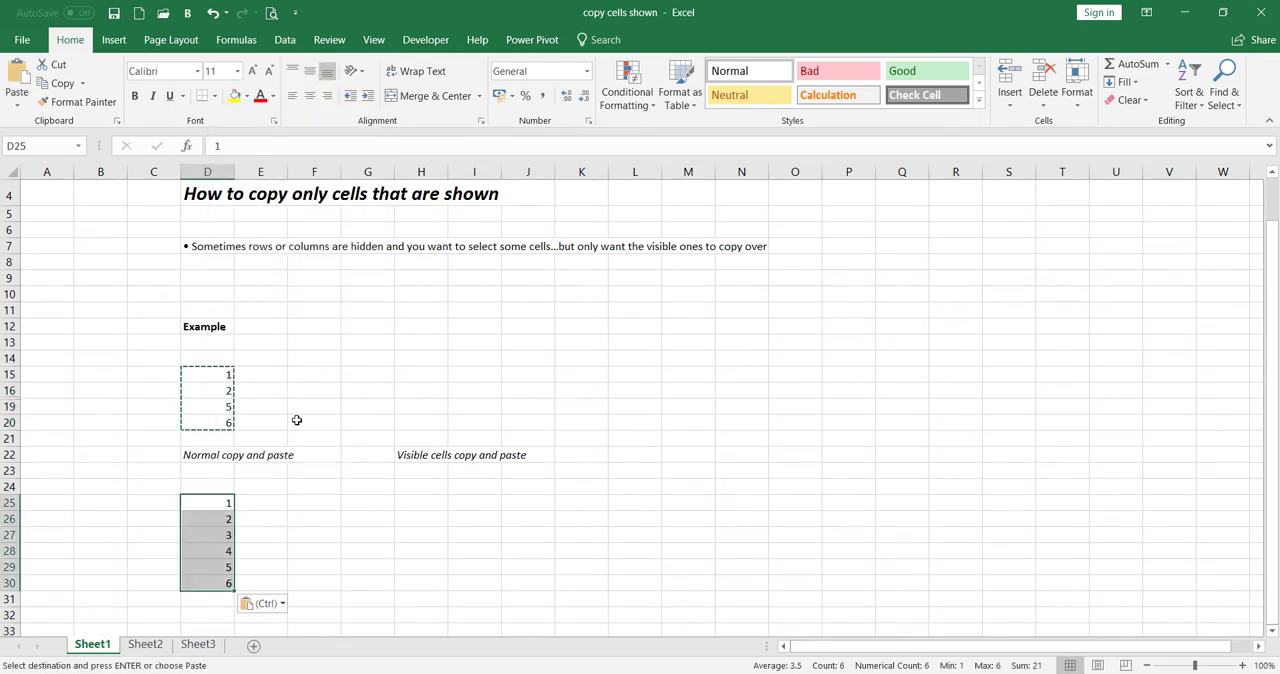
{"action": "left_click", "coordinate": [306, 546]}
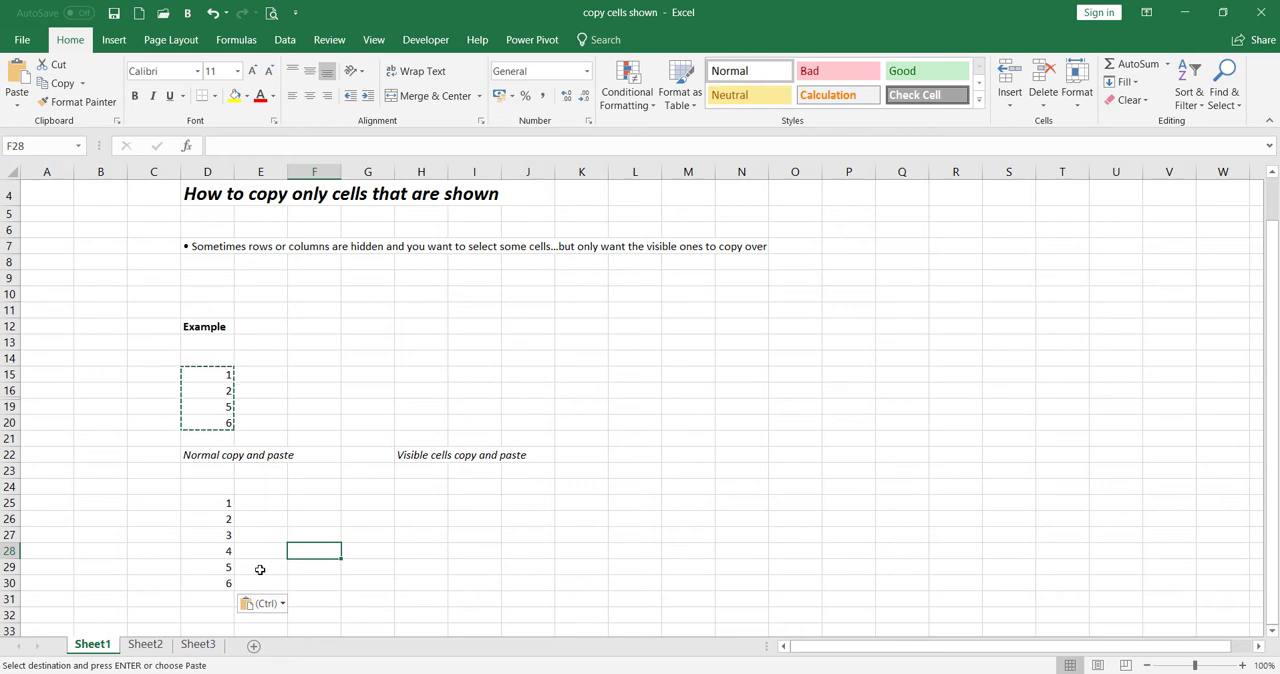
{"action": "key", "text": "Escape"}
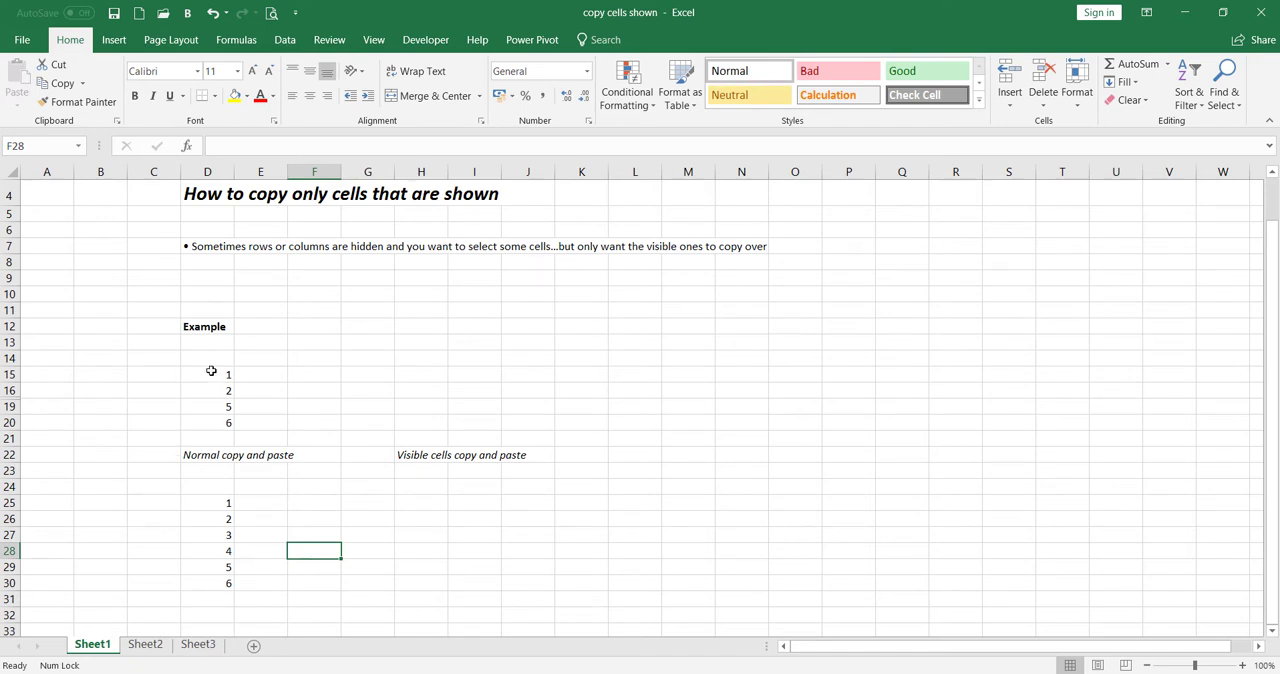
- Select only the visible cells of the example range D15:D20 using Go To Special with the Visible cells only option
{"action": "left_click_drag", "start_coordinate": [211, 371], "coordinate": [203, 422]}
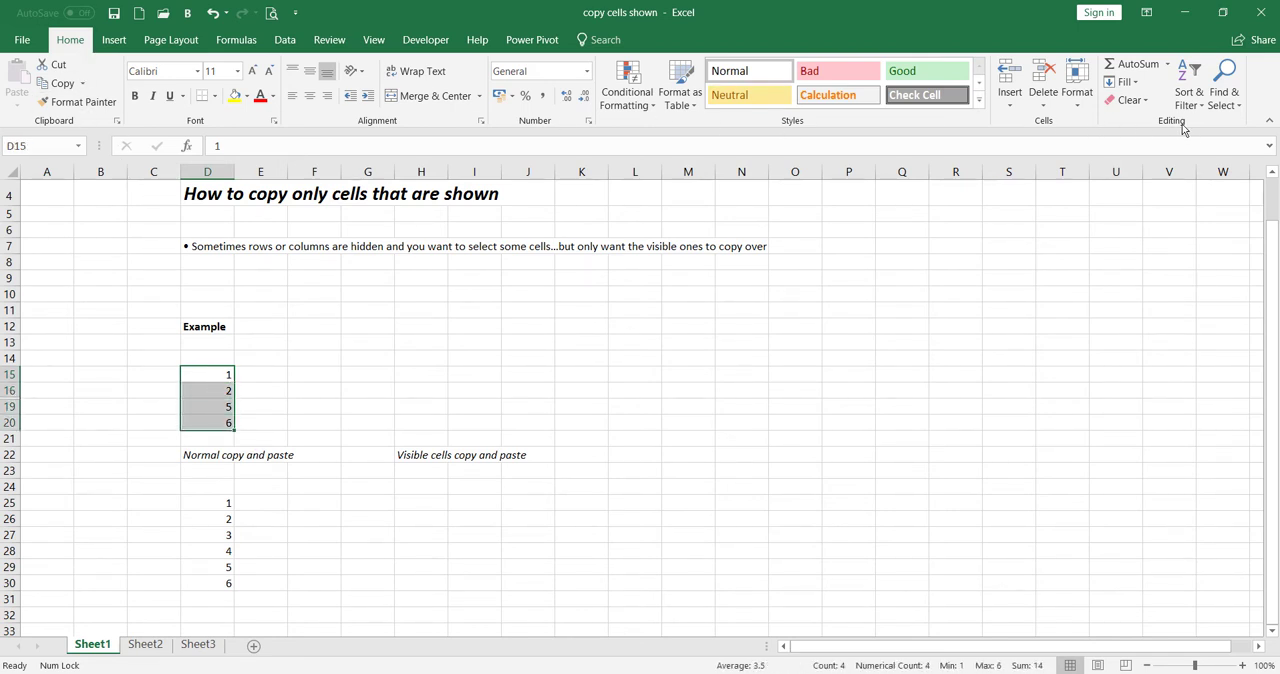
{"action": "left_click", "coordinate": [1229, 116]}
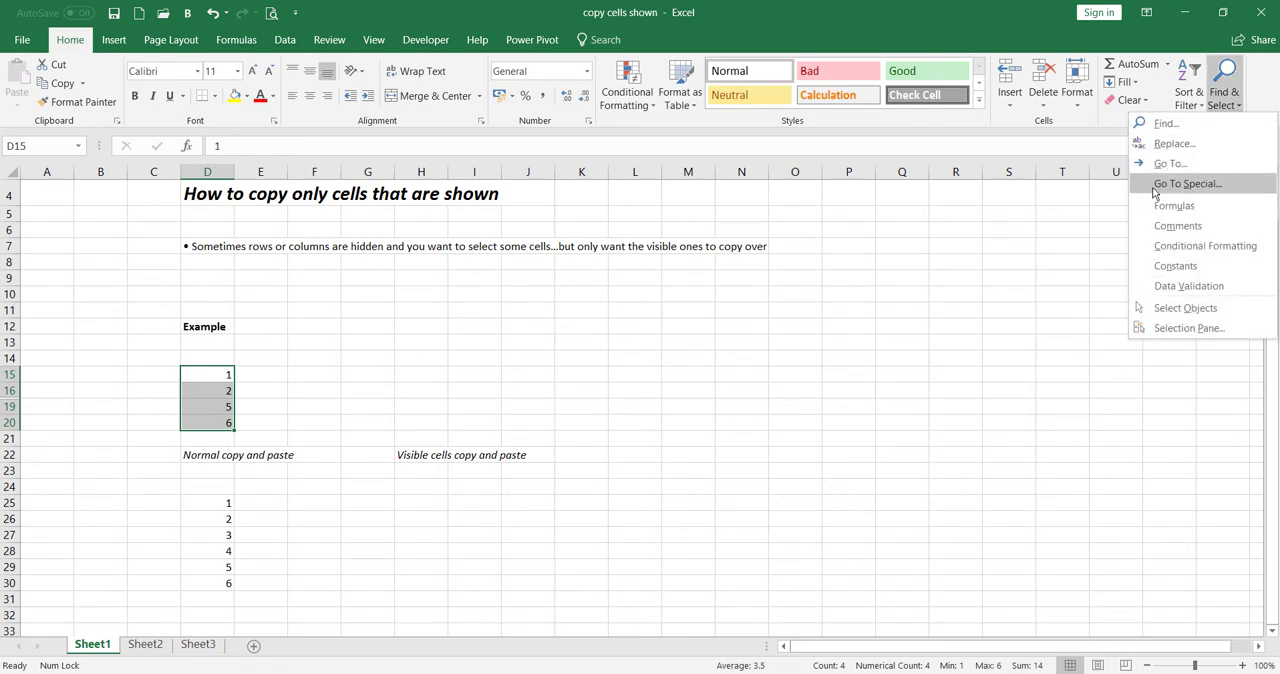
{"action": "left_click", "coordinate": [1187, 184]}
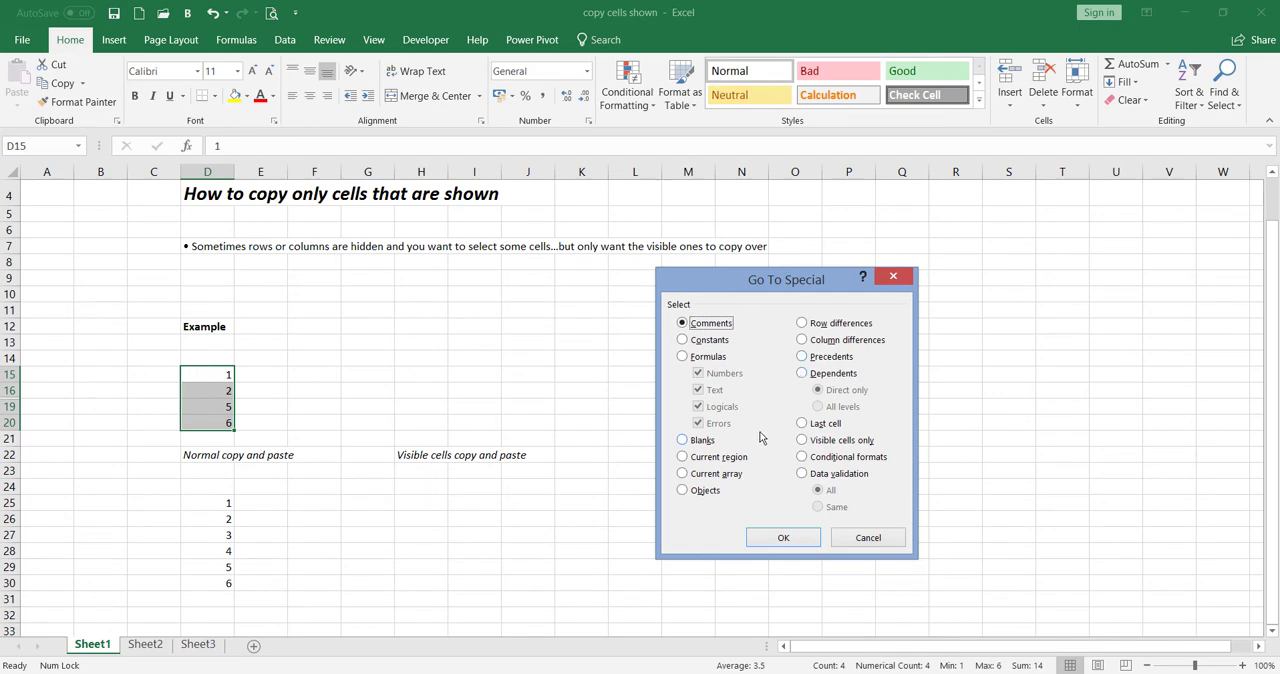
{"action": "left_click", "coordinate": [838, 449]}
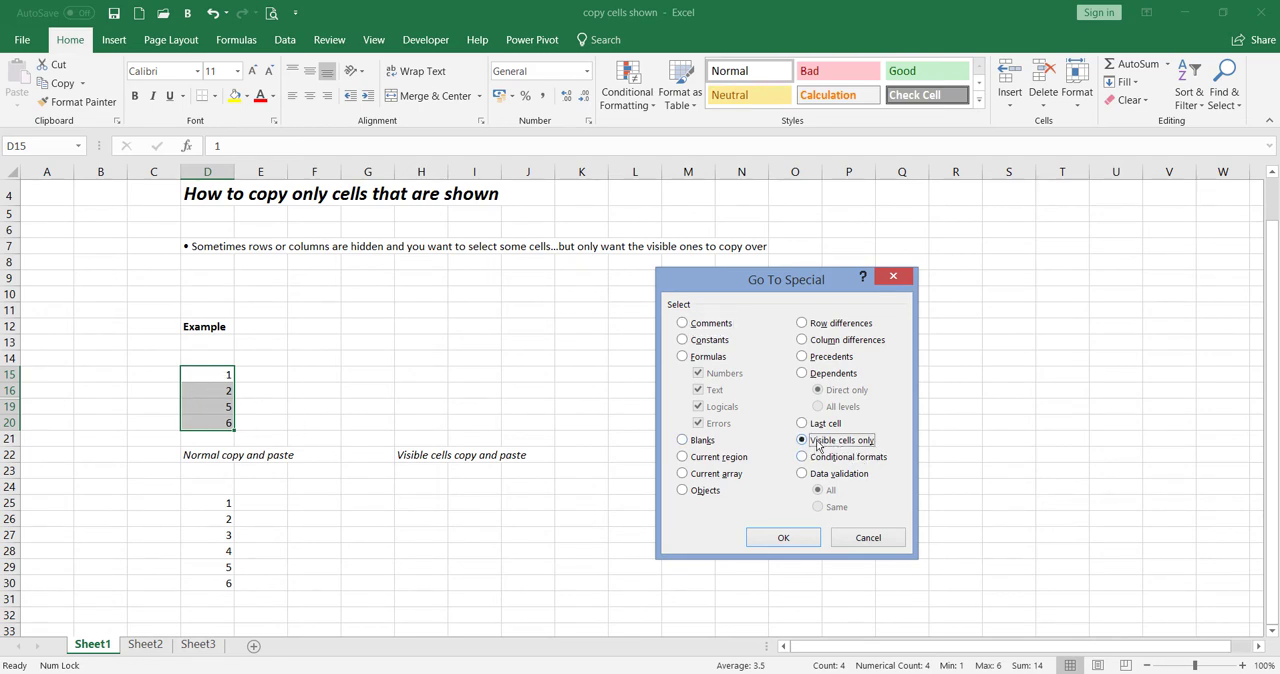
{"action": "left_click", "coordinate": [780, 539]}
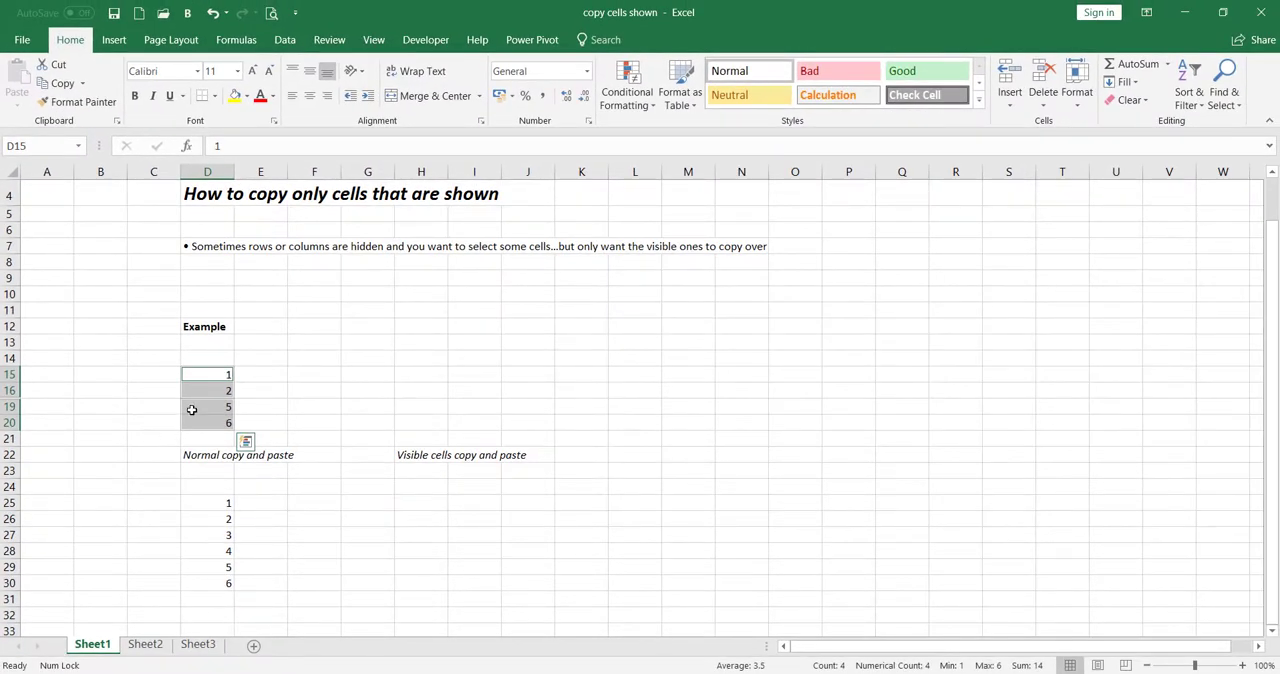
- Copy the selected visible cells and paste them at H25 under "Visible cells copy and paste"
{"action": "right_click", "coordinate": [191, 409]}
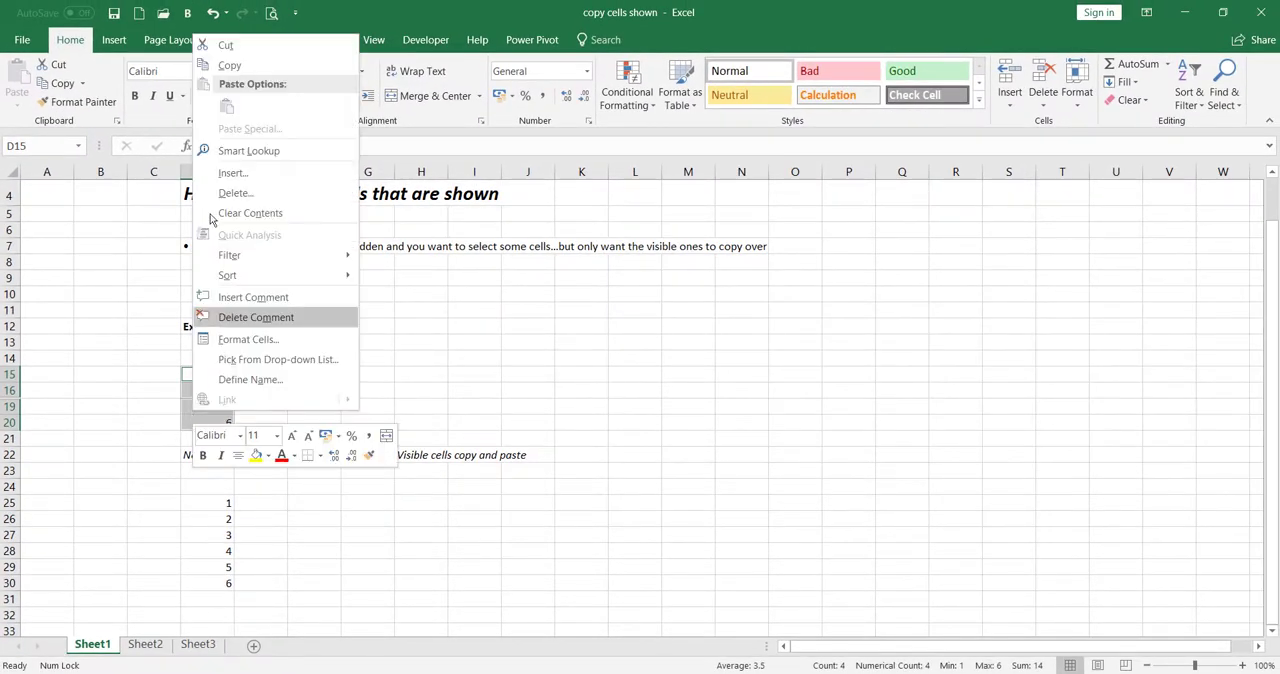
{"action": "left_click", "coordinate": [231, 65]}
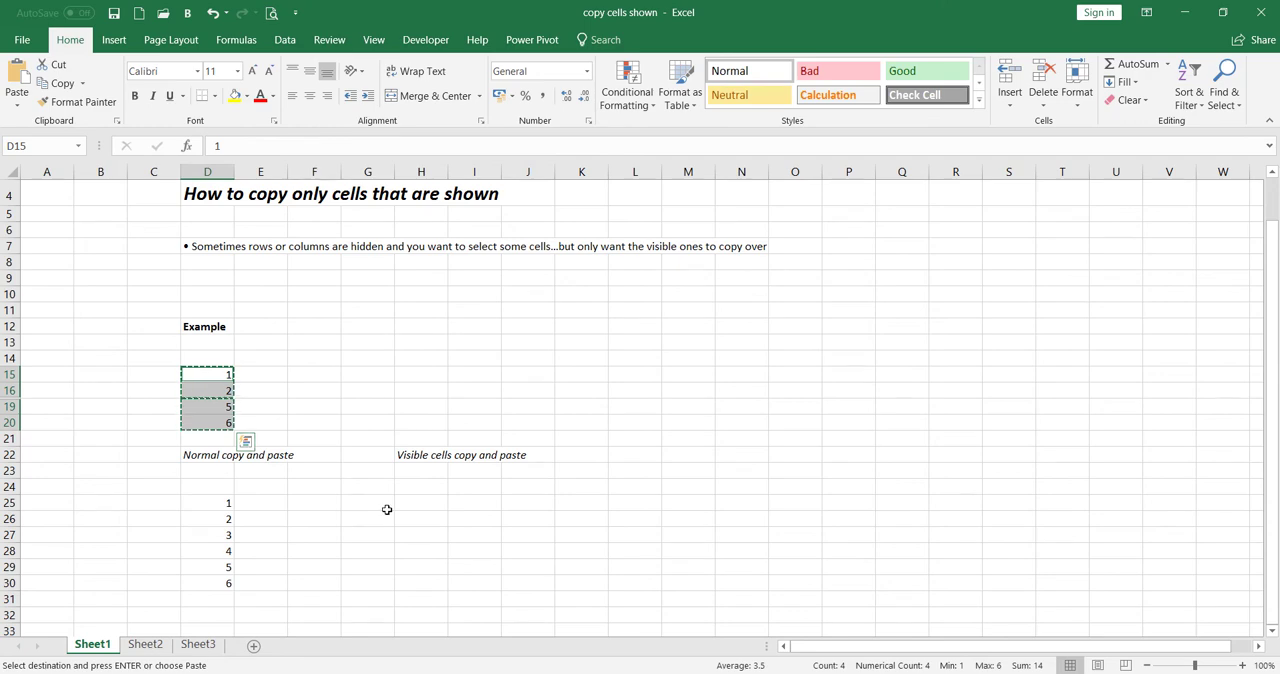
{"action": "left_click", "coordinate": [420, 502]}
{"action": "right_click", "coordinate": [420, 502]}
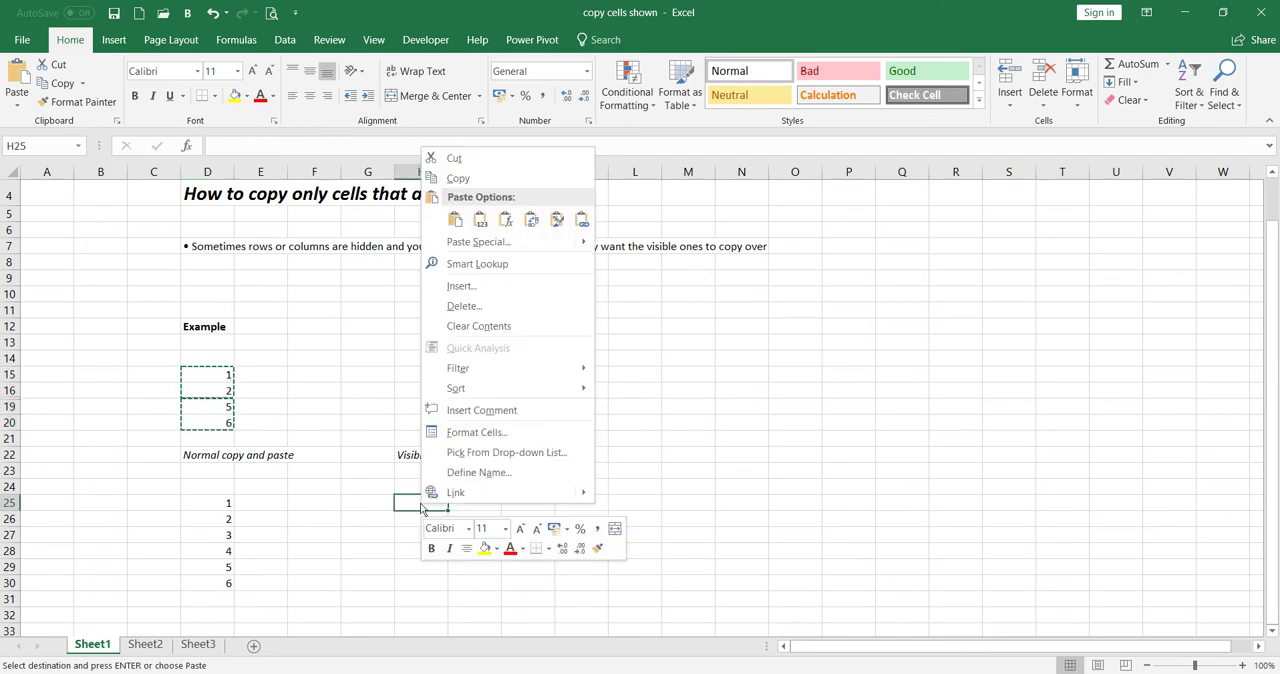
{"action": "left_click", "coordinate": [454, 218]}
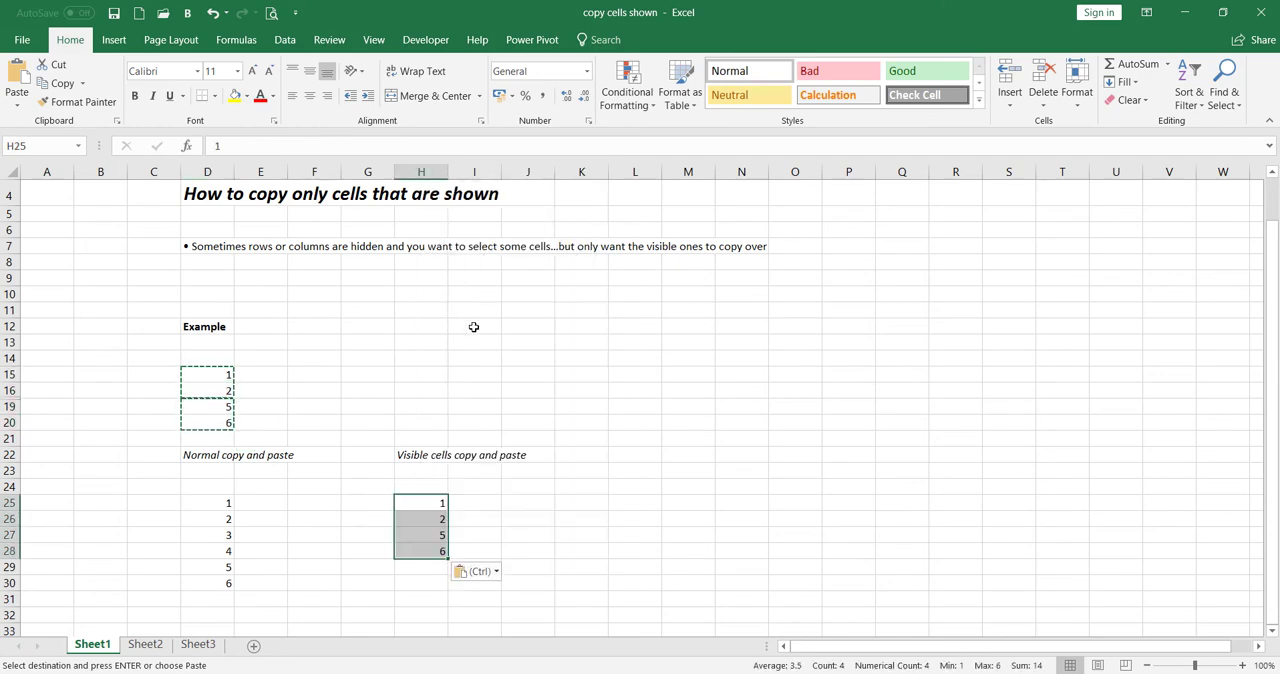
{"action": "left_click", "coordinate": [615, 566]}
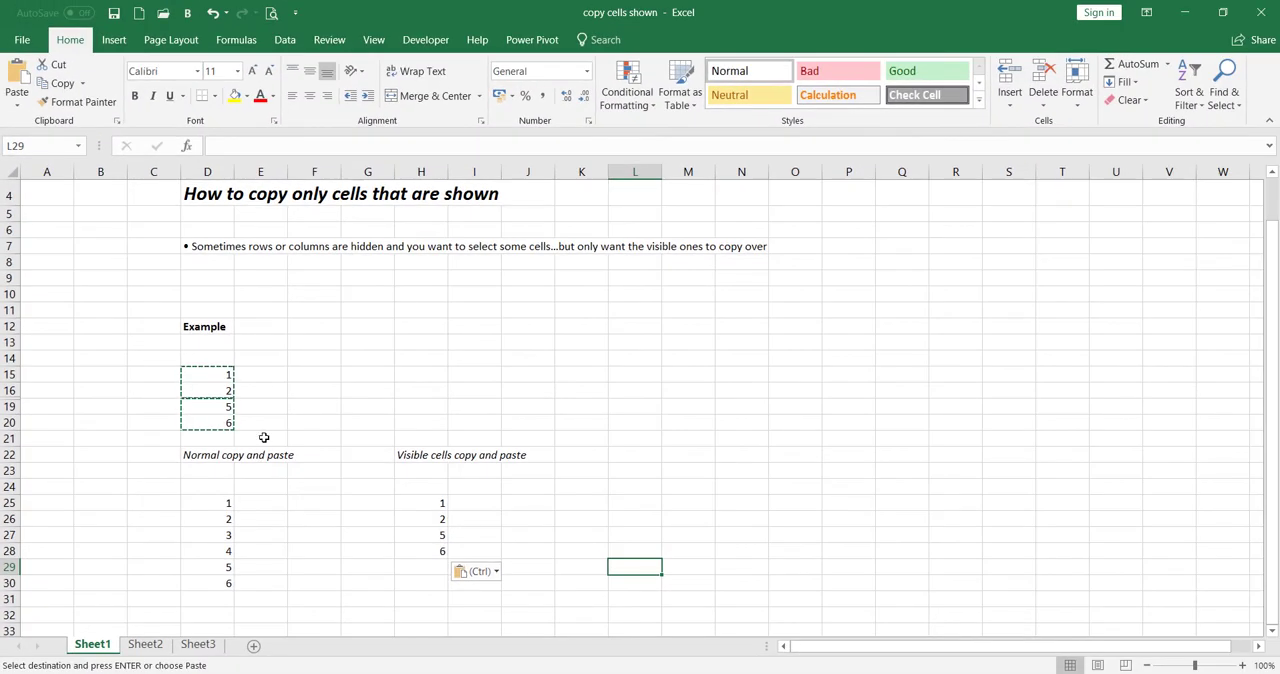
{"action": "key", "text": "Escape"}
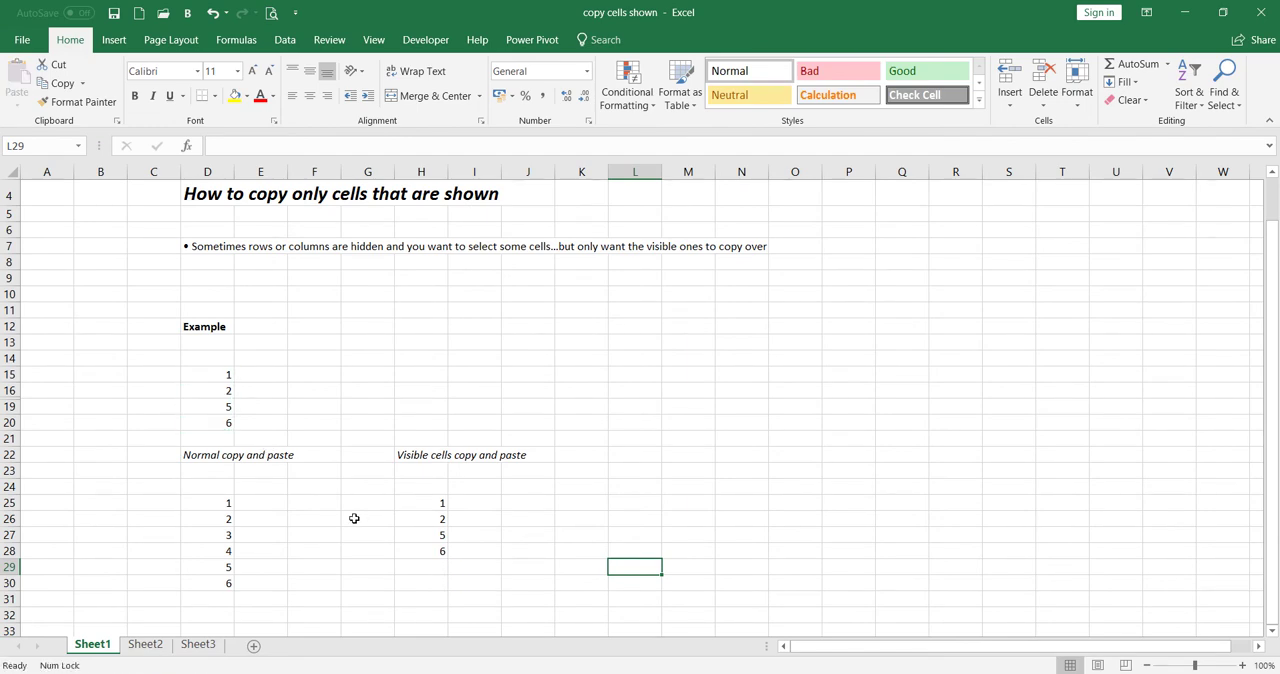
- Copy the whole range D15:D20 again without the visible-cells selection and paste it at E25
{"action": "left_click_drag", "start_coordinate": [207, 375], "coordinate": [210, 423]}
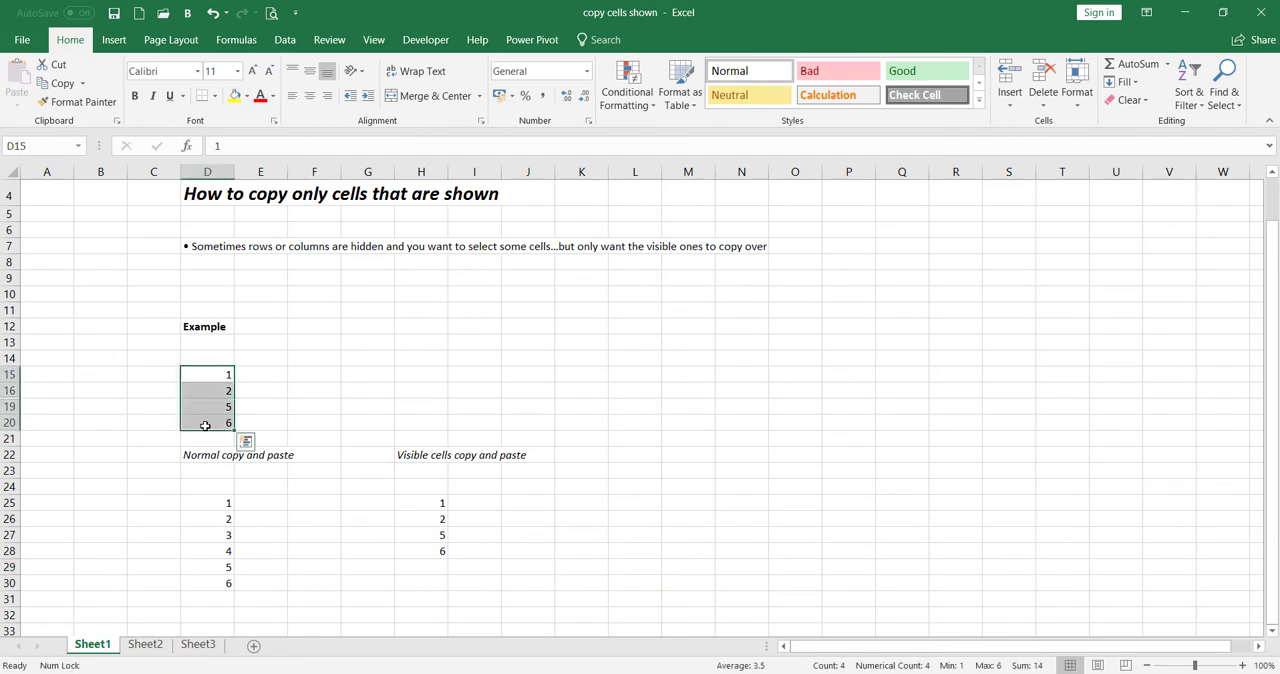
{"action": "right_click", "coordinate": [205, 405]}
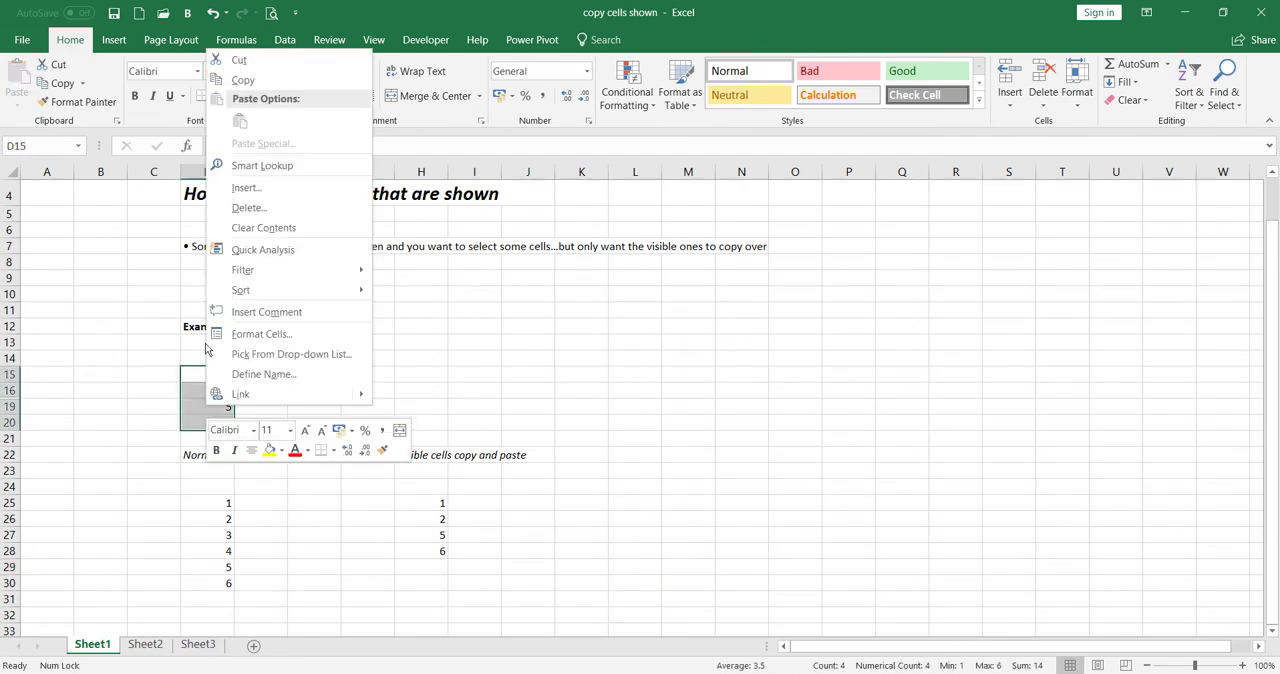
{"action": "left_click", "coordinate": [287, 80]}
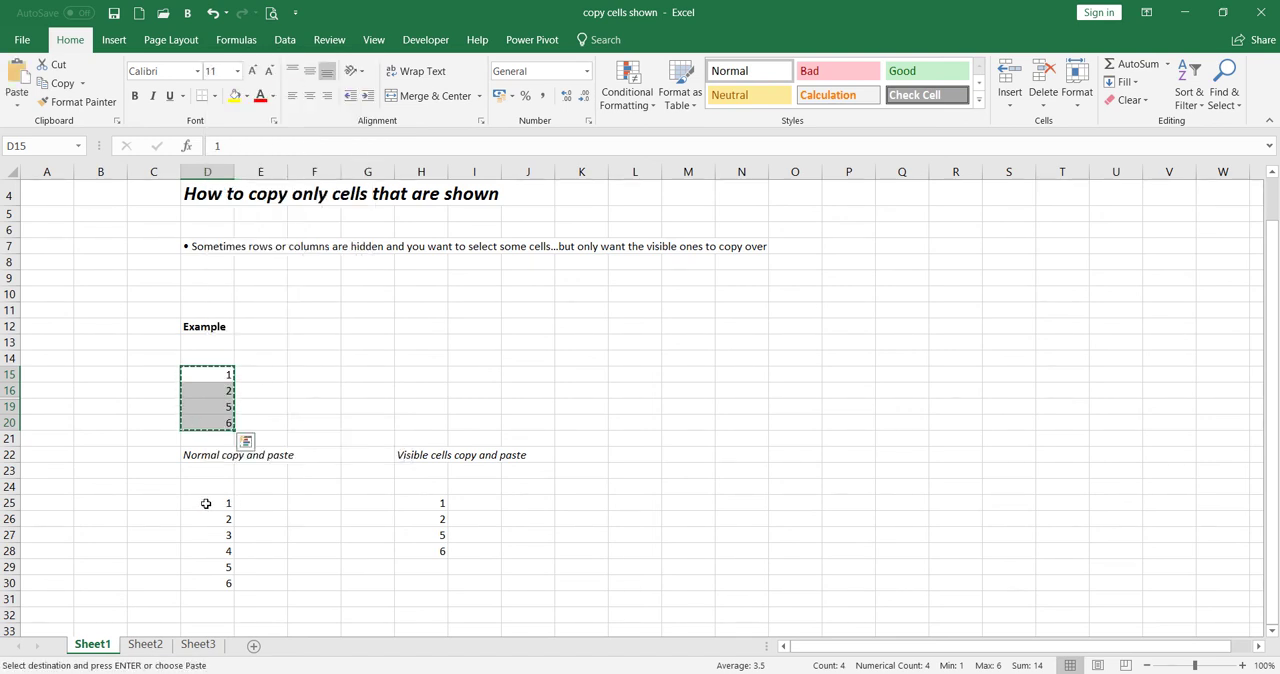
{"action": "left_click", "coordinate": [267, 502]}
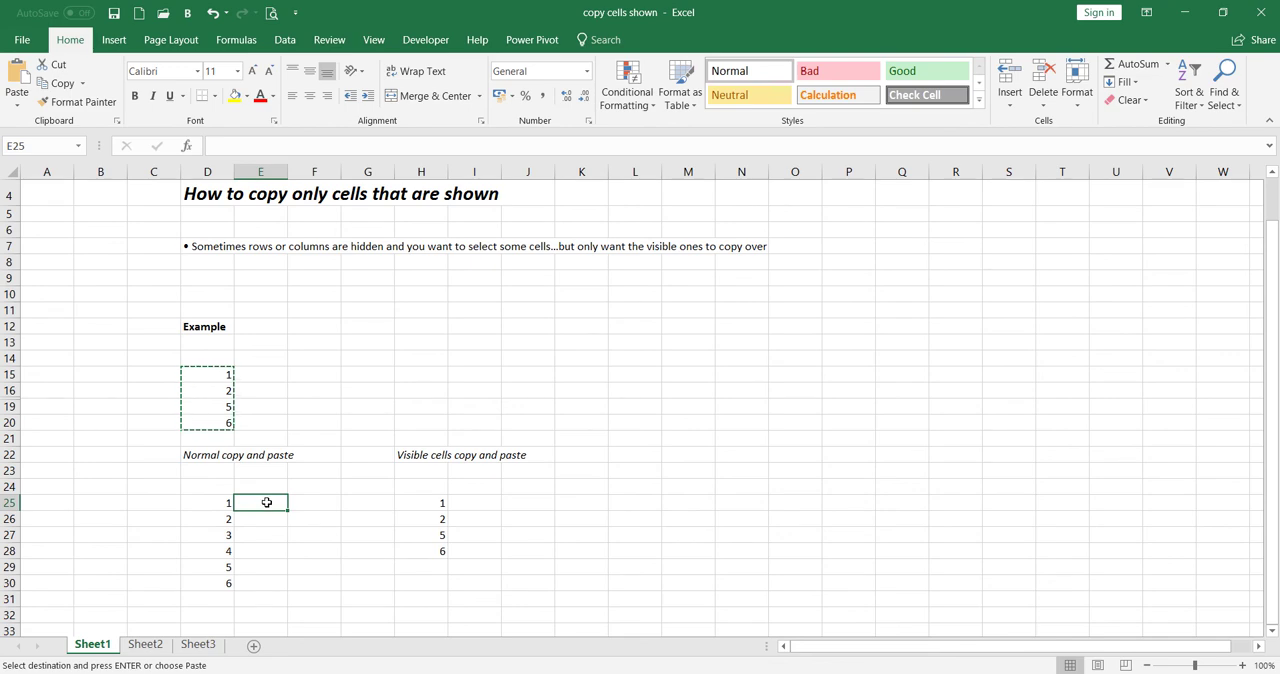
{"action": "right_click", "coordinate": [267, 502]}
{"action": "left_click", "coordinate": [297, 197]}
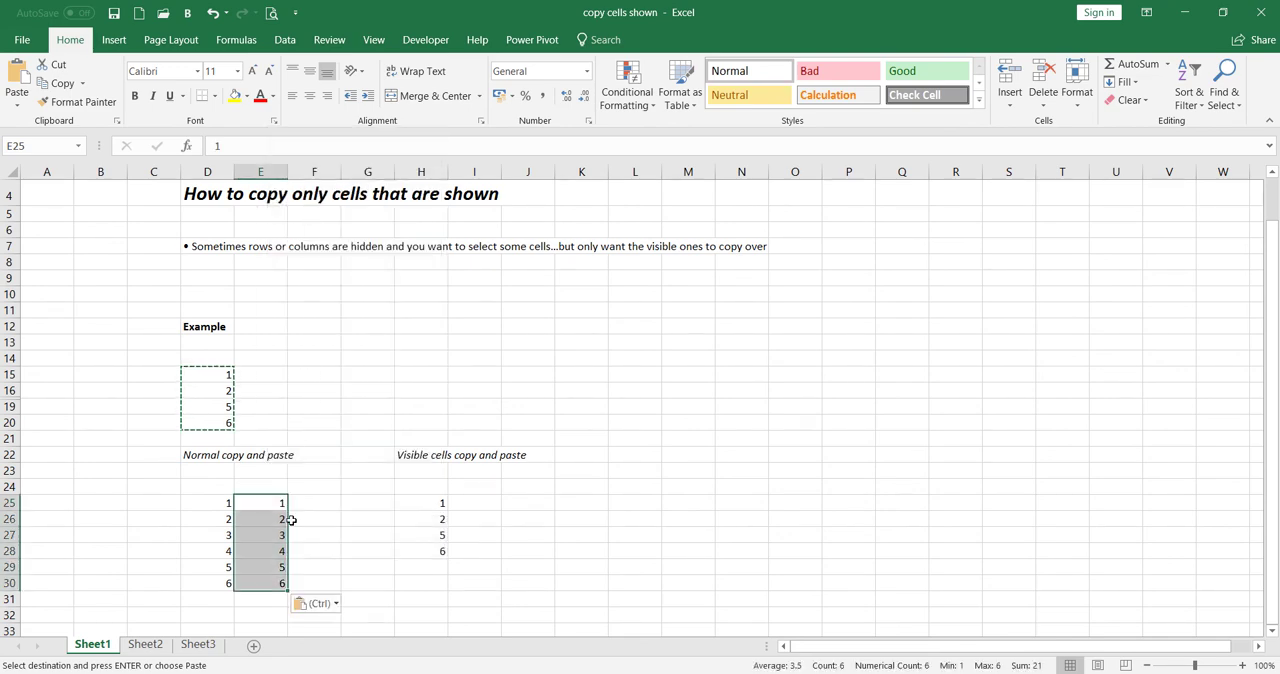
{"action": "left_click", "coordinate": [347, 567]}
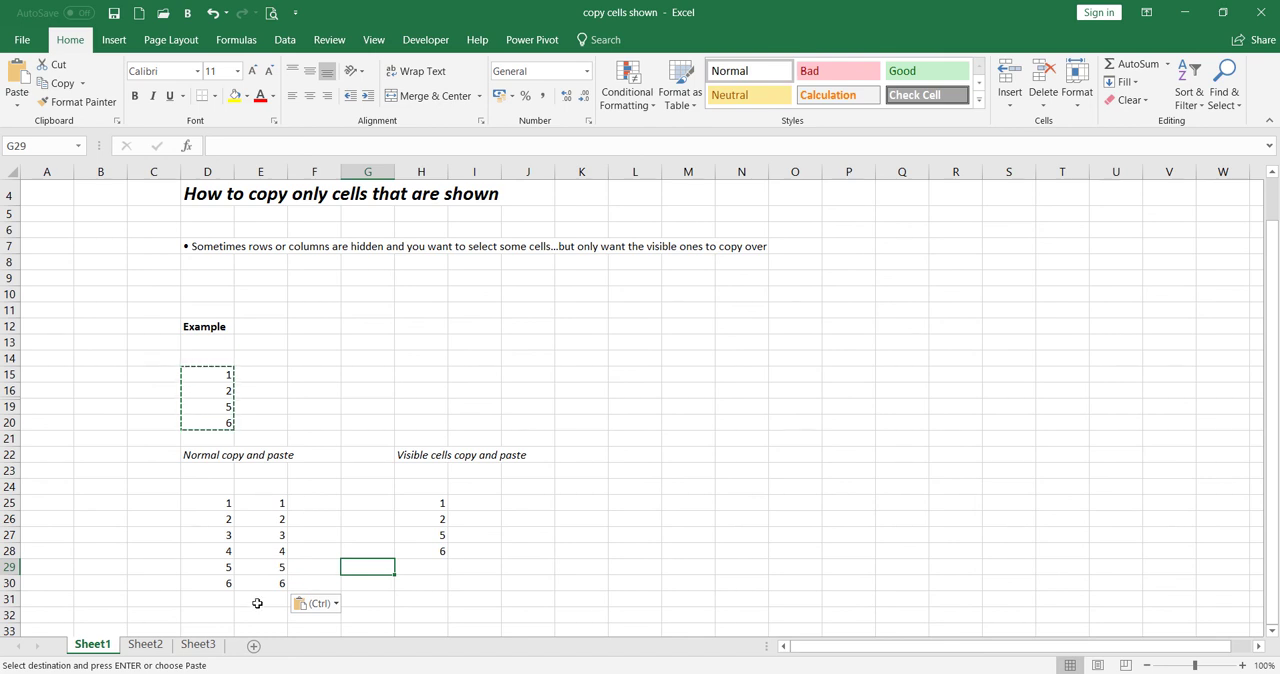
{"action": "key", "text": "Escape"}
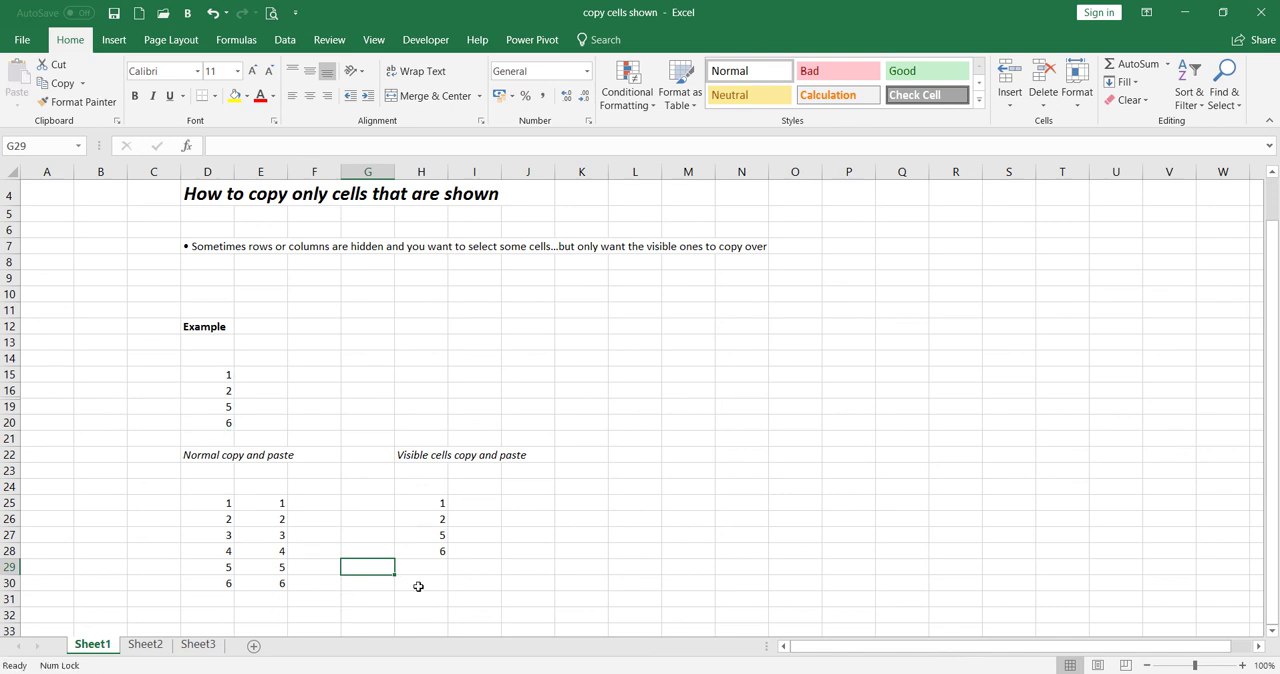